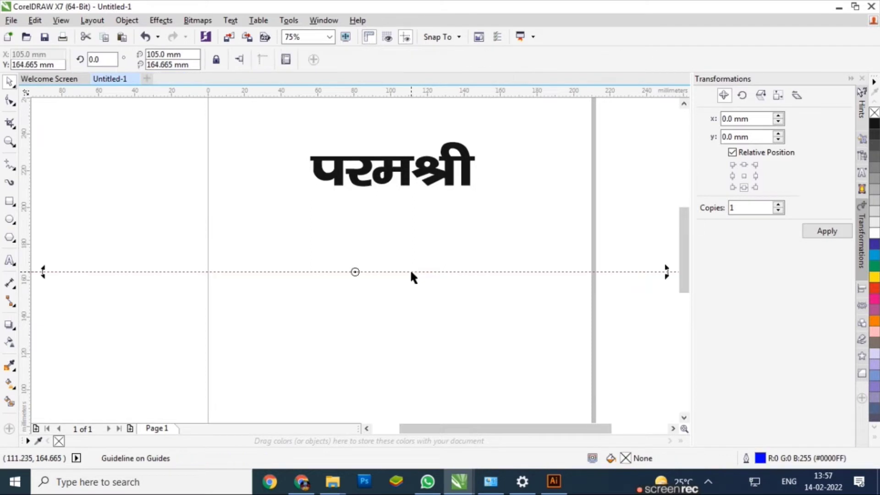
- Add two horizontal guidelines above the existing one, at heights of about 190 mm and 177 mm
drag(396, 92, 400, 249)
key(ctrl+z)
drag(374, 94, 395, 252)
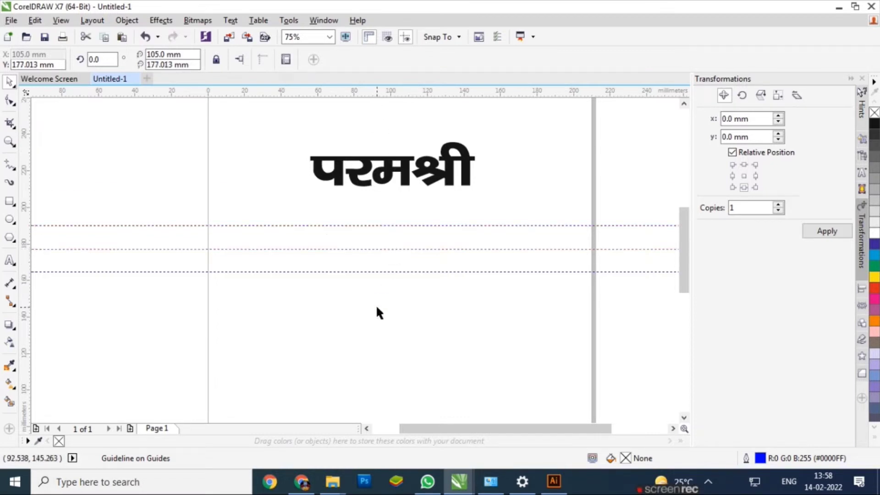
click(327, 236)
- Draw a square about 13 mm wide between the upper two guidelines and round its lower-left corner to about 6.5 mm
key(F6)
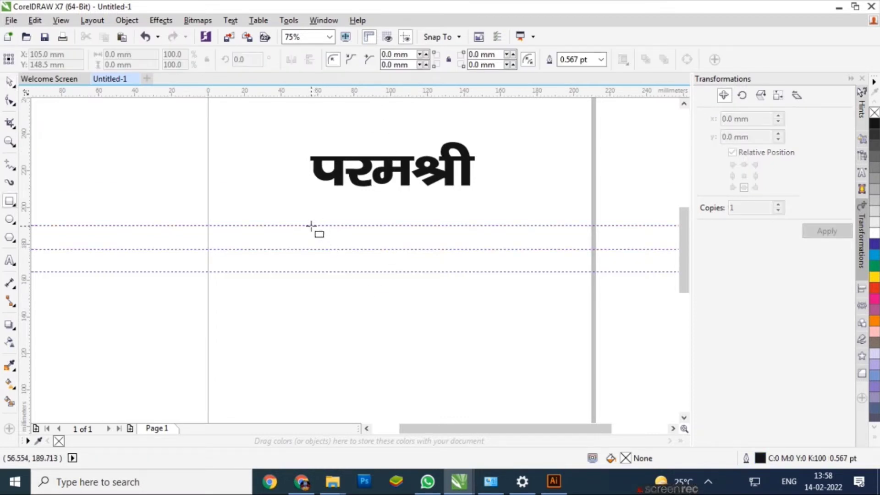
click(441, 37)
click(439, 92)
drag(311, 226, 394, 263)
scroll(316, 240, up, 2)
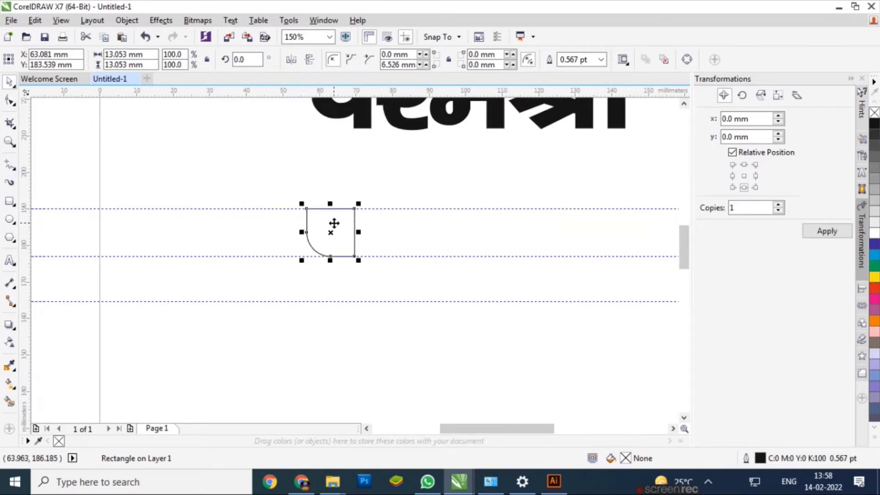
- Draw a 25.4 mm vertical line from the rounded square's upper-right corner down to the lowest guideline
key(F5)
click(354, 209)
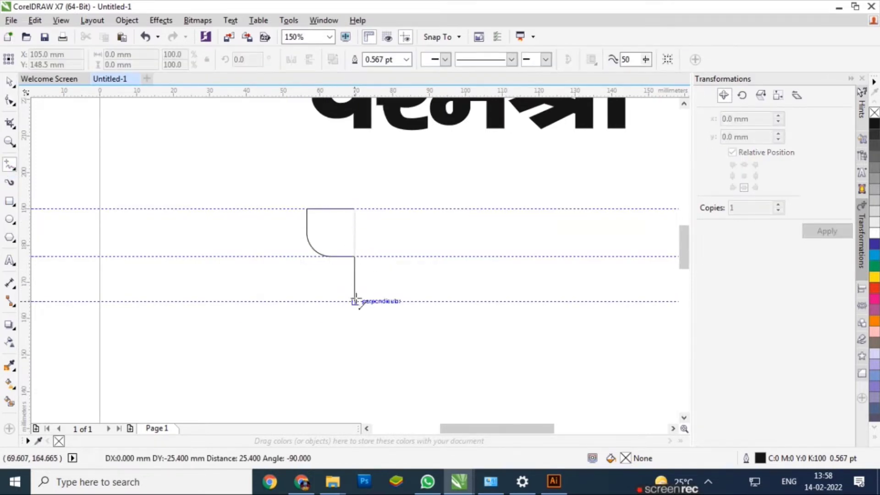
click(355, 301)
key(space)
click(422, 228)
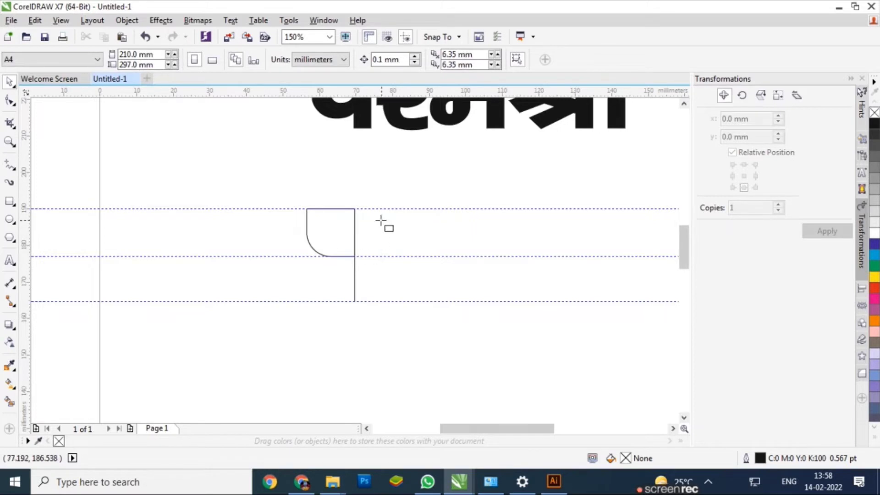
- Draw a second square about 13 mm wide between the upper guidelines beside the stem and round its lower-right corner
key(F6)
mouse_move(369, 208)
mouse_down()
mouse_move(423, 263)
mouse_move(417, 256)
mouse_up()
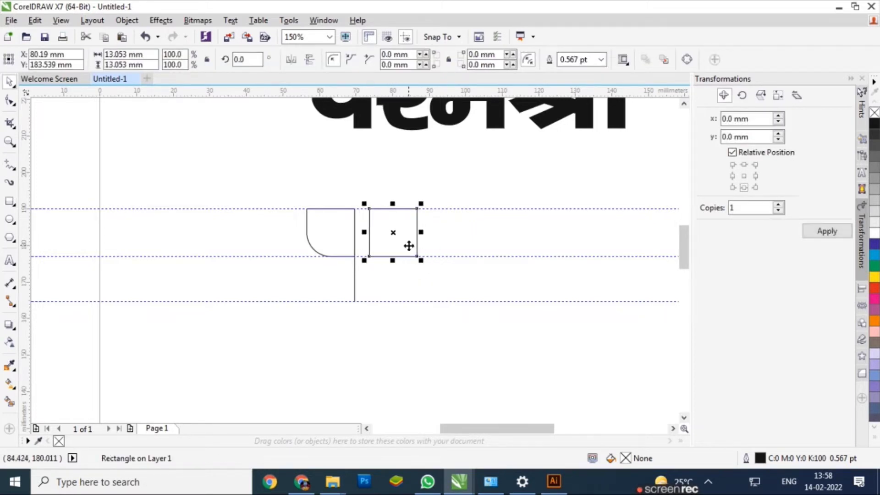
key(F10)
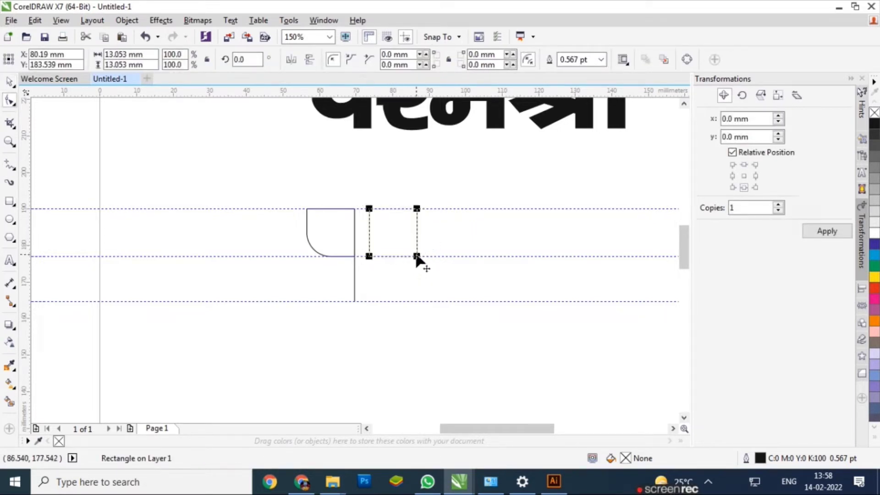
drag(417, 257, 368, 270)
key(space)
- Duplicate the second rounded square directly below itself and mirror the copy horizontally
drag(391, 208, 395, 256)
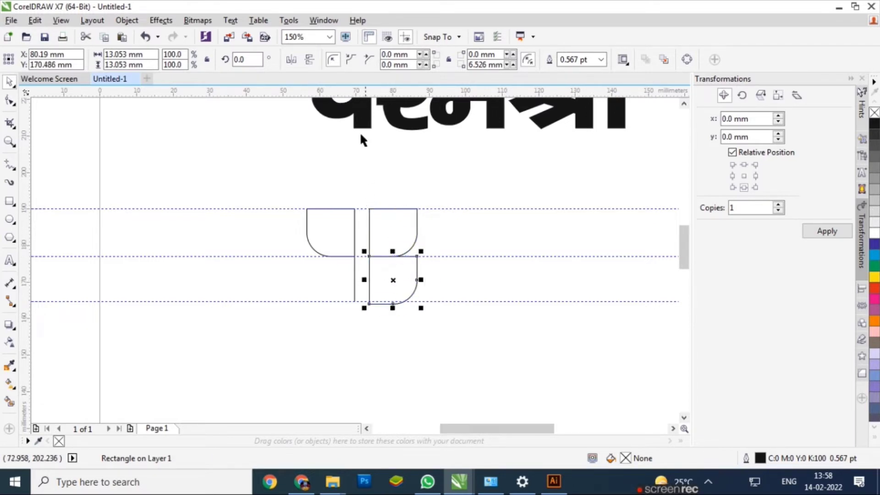
click(296, 59)
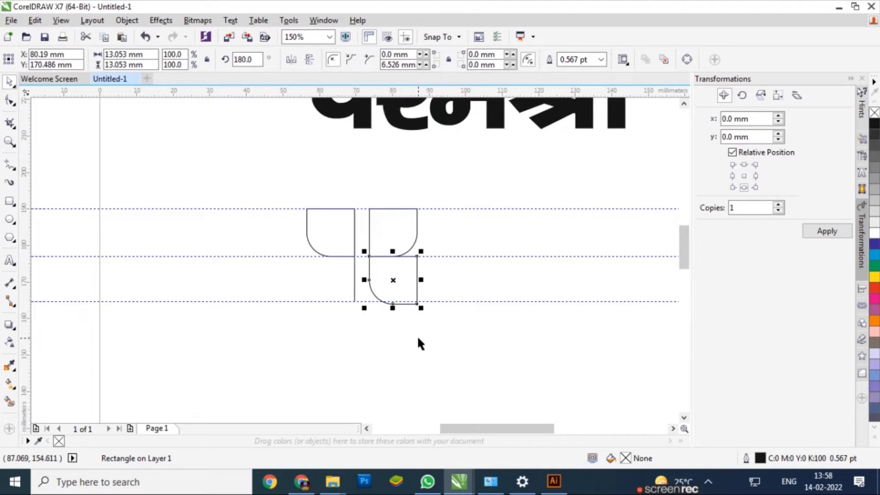
click(9, 100)
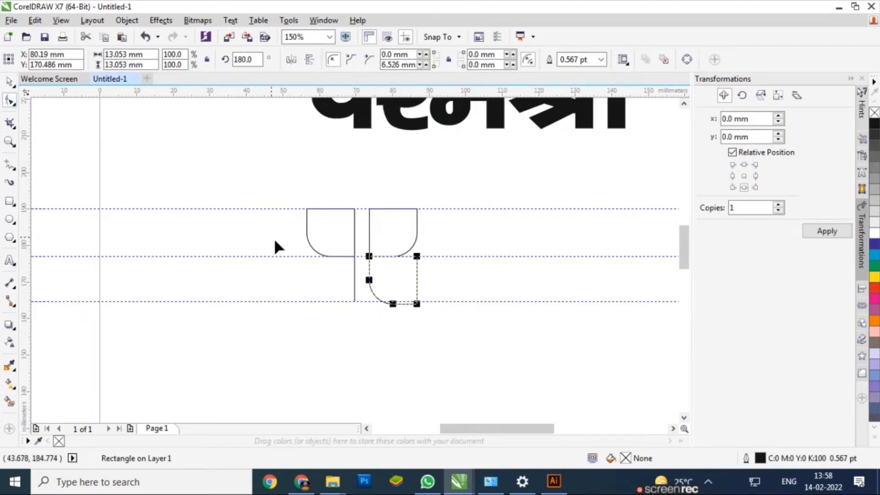
- Convert both stacked rounded squares to curves and delete the upper one's top and left sides and the lower one's top and right sides
click(686, 59)
click(415, 212)
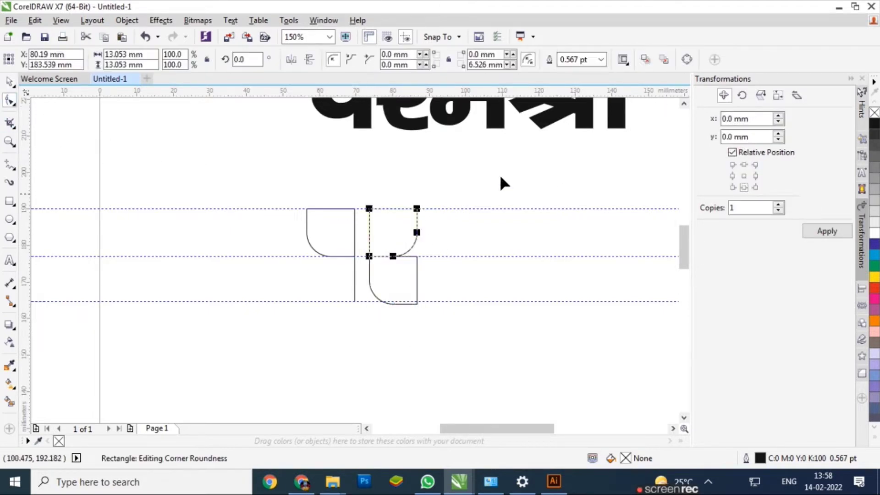
click(686, 59)
click(370, 209)
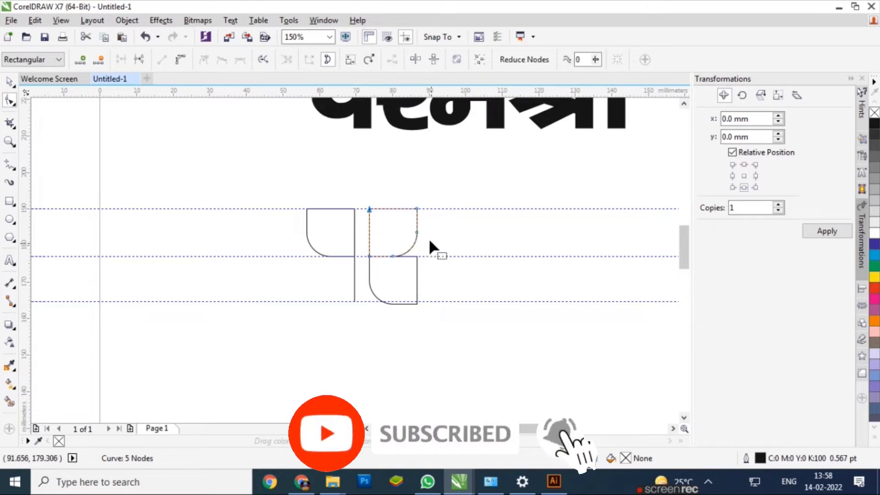
click(412, 273)
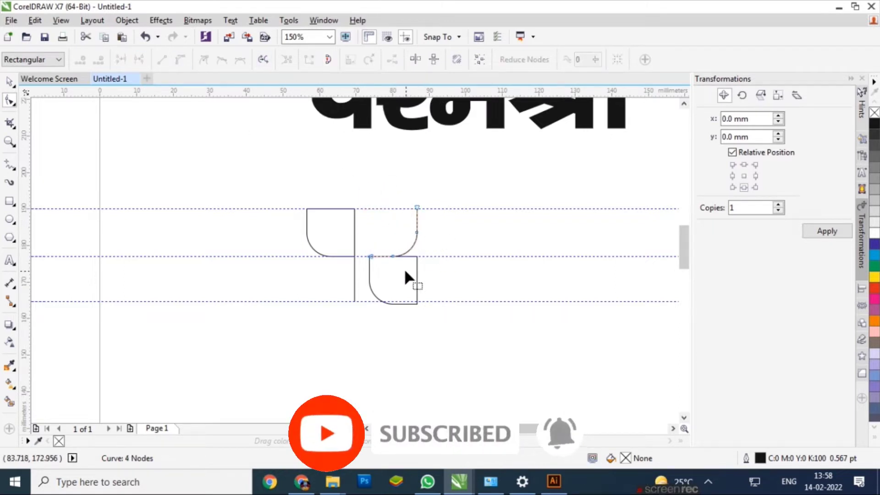
click(417, 257)
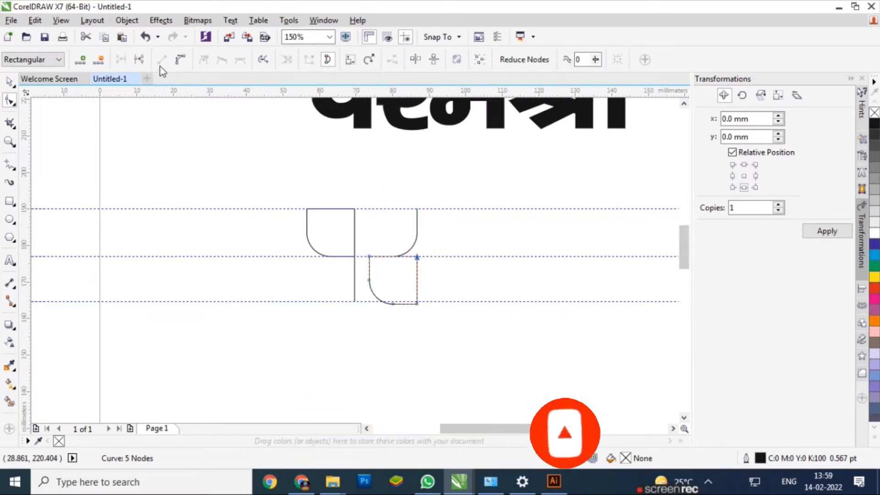
click(140, 59)
key(Delete)
key(space)
- Draw a third square about 13 mm wide, with a 5.5 mm copy at its lower-left corner rounded on all but its upper-right corner
scroll(263, 330, down, 1)
key(F2)
drag(274, 333, 502, 189)
key(F6)
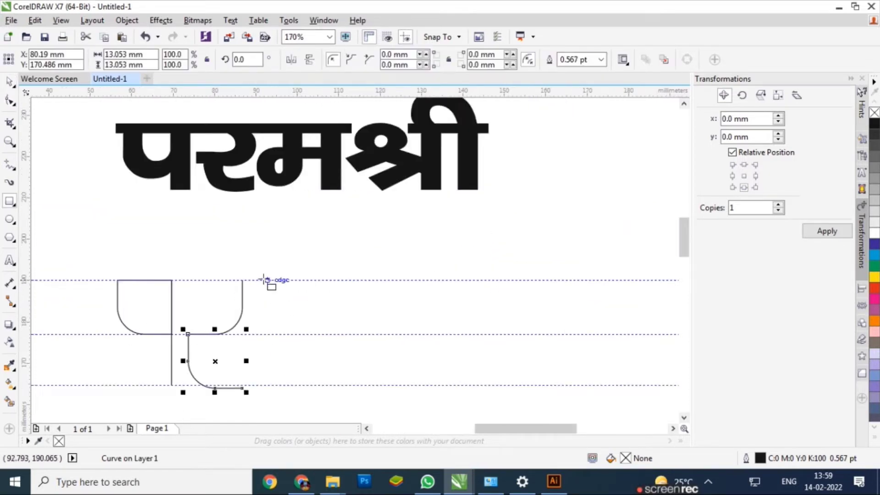
drag(264, 281, 321, 335)
drag(323, 277, 255, 362)
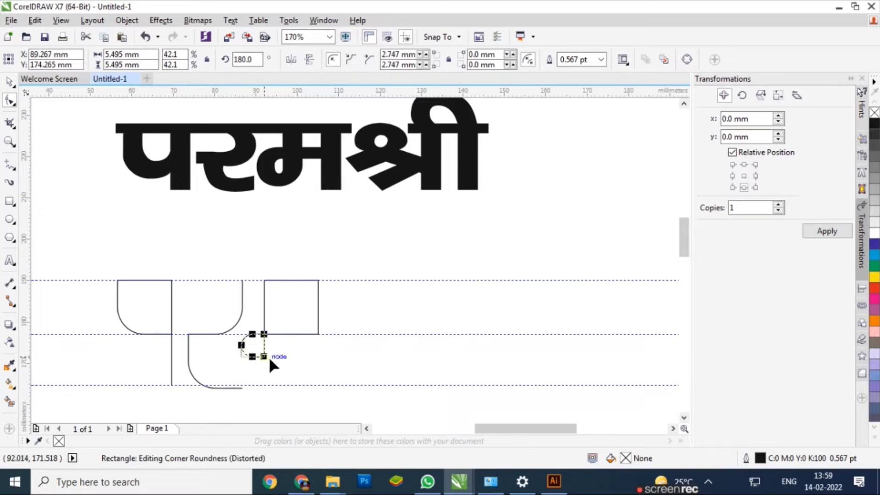
key(space)
- Draw a 25.4 mm vertical stem from the third square's upper-right corner to the lowest guideline and copy it farther right
key(F5)
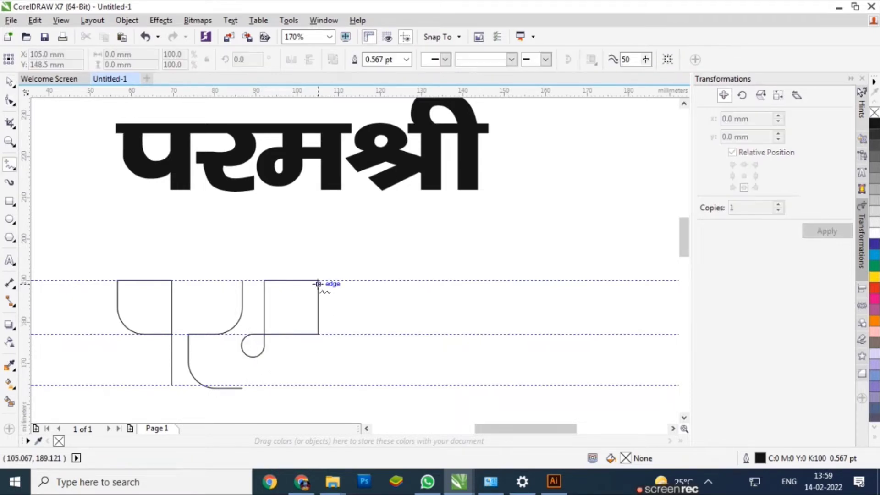
click(318, 279)
click(318, 385)
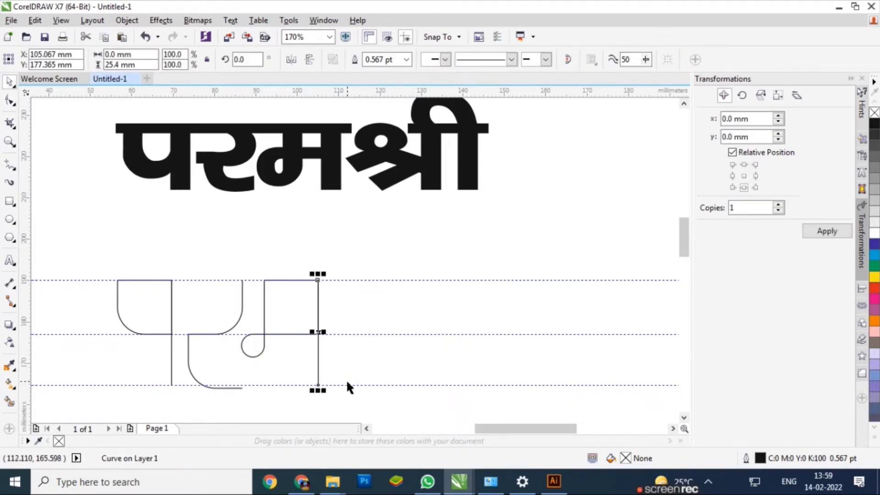
drag(318, 317, 410, 316)
- Copy the third square and its small loop between the two stems and rotate the copy 45° with the loop on top
click(287, 323)
shift+click(254, 352)
drag(281, 312, 364, 335)
right_click(364, 335)
click(393, 319)
drag(406, 298, 397, 392)
key(Up)
drag(376, 289, 374, 282)
drag(388, 347, 388, 339)
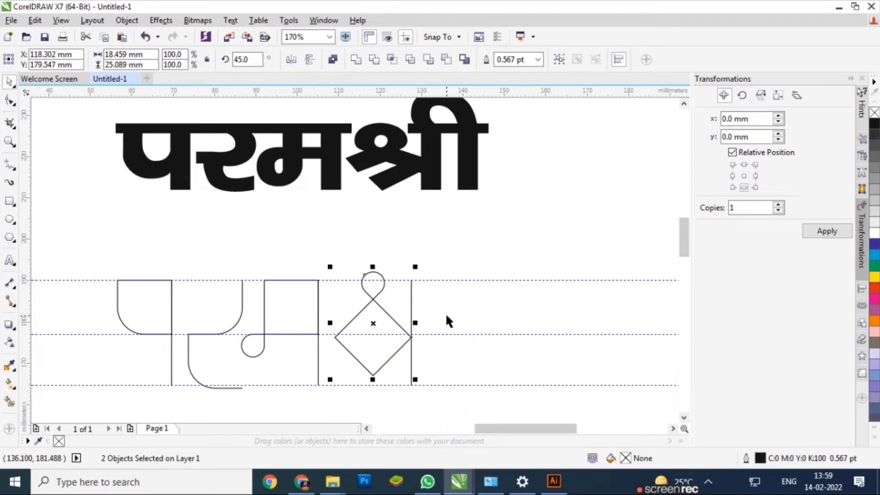
- Copy the stem at the diamond's right corner a short distance to the right
click(422, 304)
drag(411, 298, 440, 299)
- Reduce the diamond's height and move the loop so that its lower tip meets the diamond's apex
click(376, 311)
drag(373, 293, 377, 333)
click(375, 295)
scroll(356, 337, up, 4)
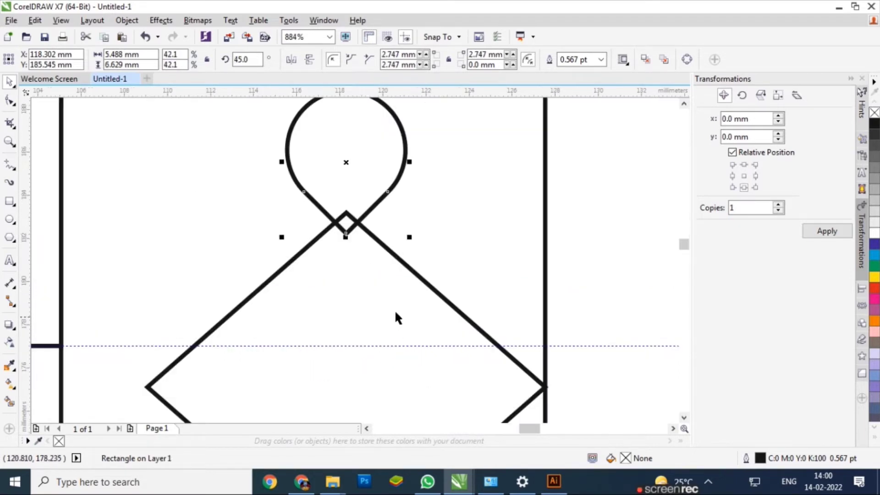
drag(345, 229, 346, 208)
scroll(362, 233, down, 4)
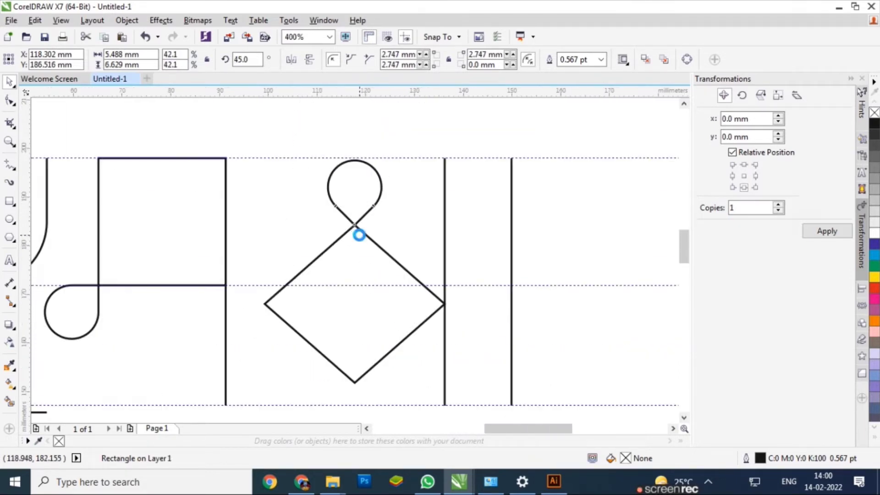
- Move the diamond and its loop down together until the diamond's lower tip rests on the lowest guideline
shift+click(355, 247)
key(Down)
key(Down)
key(Down)
key(Down)
key(Down)
key(Down)
key(Down)
key(Down)
key(Down)
key(Down)
key(Down)
key(Down)
key(Down)
key(Down)
key(Down)
key(Down)
key(Down)
key(Down)
key(Down)
key(Down)
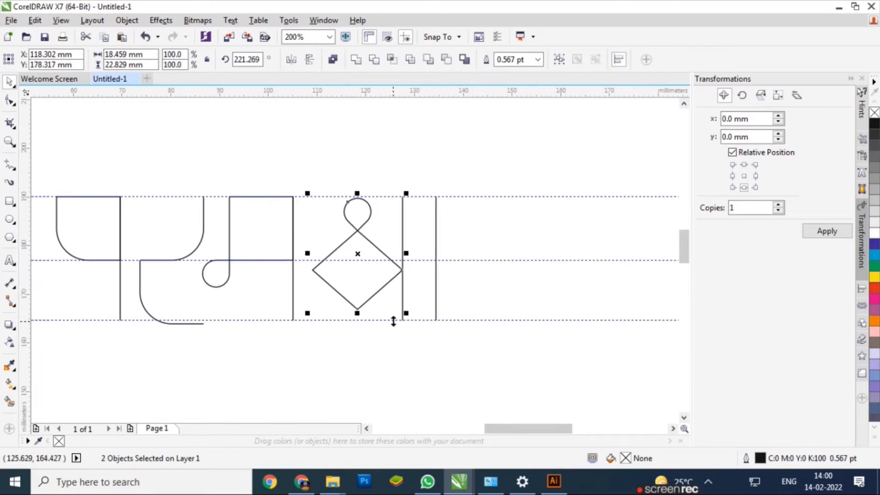
click(431, 328)
scroll(411, 300, down, 2)
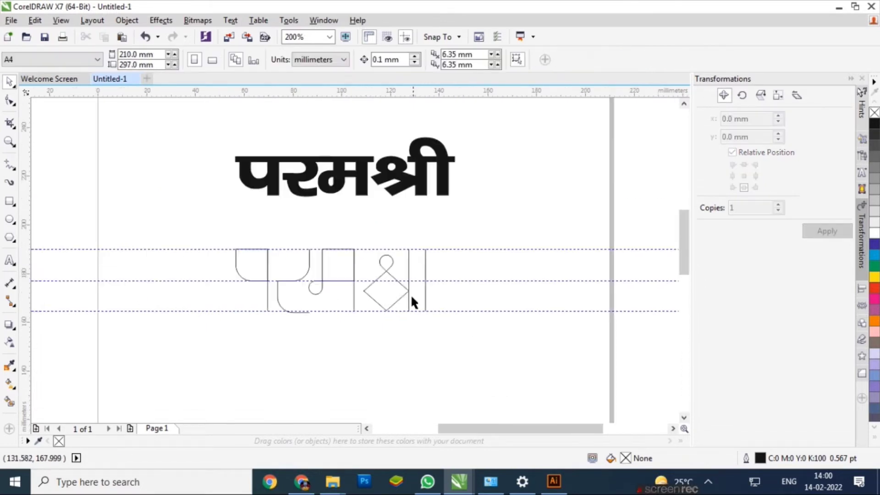
- Draw a square above the last two stems and rotate it 45° into a diamond about 14.2 mm wide
scroll(400, 237, up, 2)
key(F6)
drag(416, 194, 436, 257)
click(441, 218)
key(space)
key(F10)
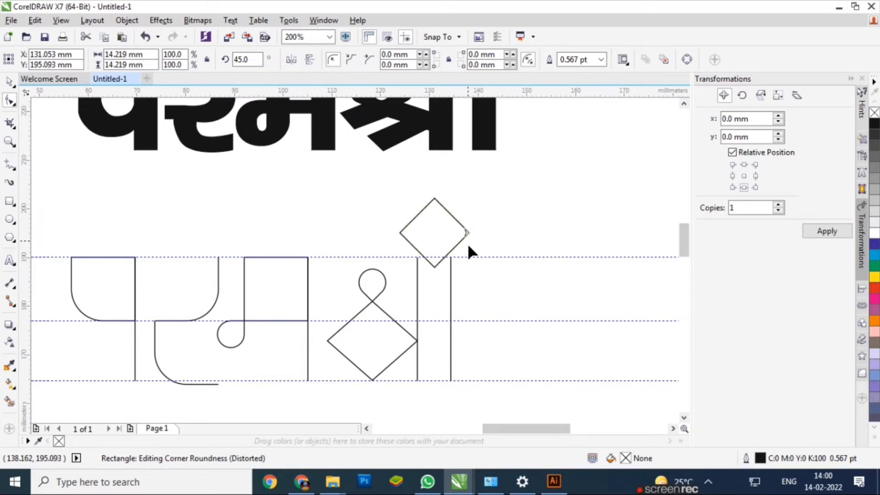
- Round the new diamond's left and right corners and enlarge the resulting flame shape over the last two stems
drag(468, 233, 435, 267)
drag(399, 233, 481, 289)
key(space)
click(497, 211)
click(447, 254)
scroll(459, 270, up, 1)
drag(406, 216, 405, 210)
scroll(463, 188, down, 1)
scroll(370, 285, down, 1)
scroll(337, 264, up, 1)
- Convert the third letter's square to curves, break its top edge and delete that side
click(337, 265)
key(ctrl+q)
key(F10)
double_click(370, 253)
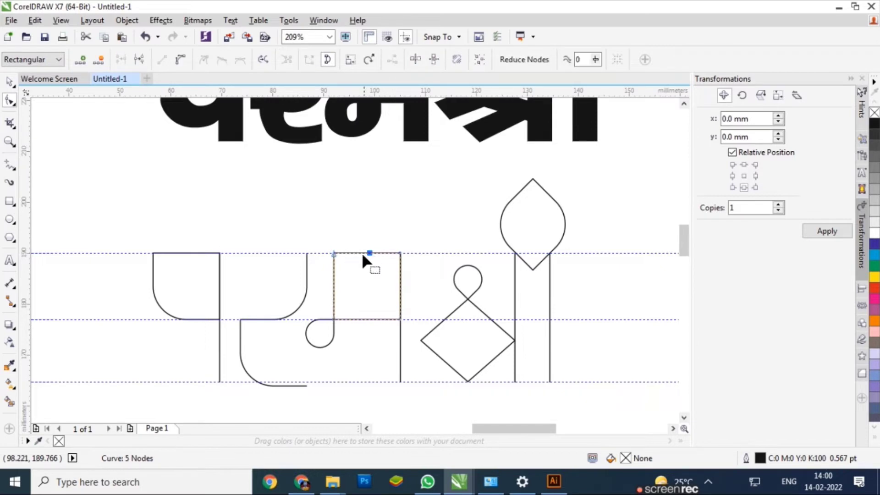
click(138, 59)
key(Delete)
- Convert the first letter's rounded square to curves and remove its top side
click(200, 253)
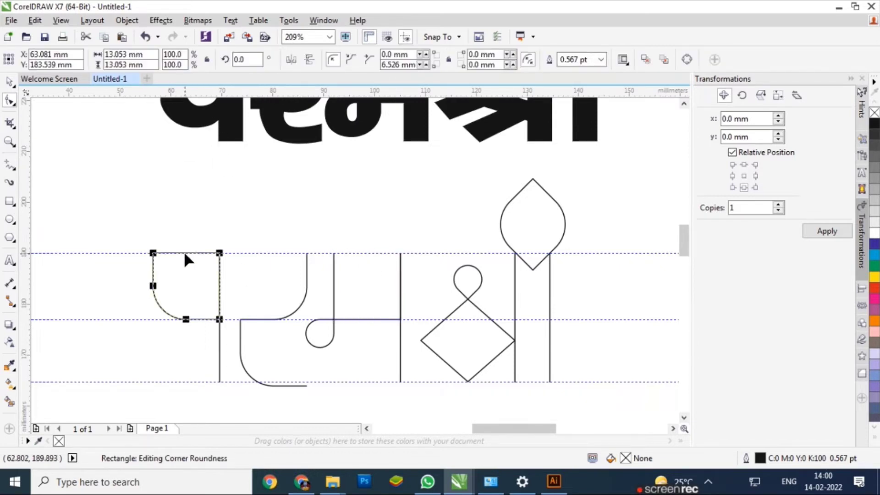
key(ctrl+q)
double_click(185, 253)
click(139, 59)
key(Delete)
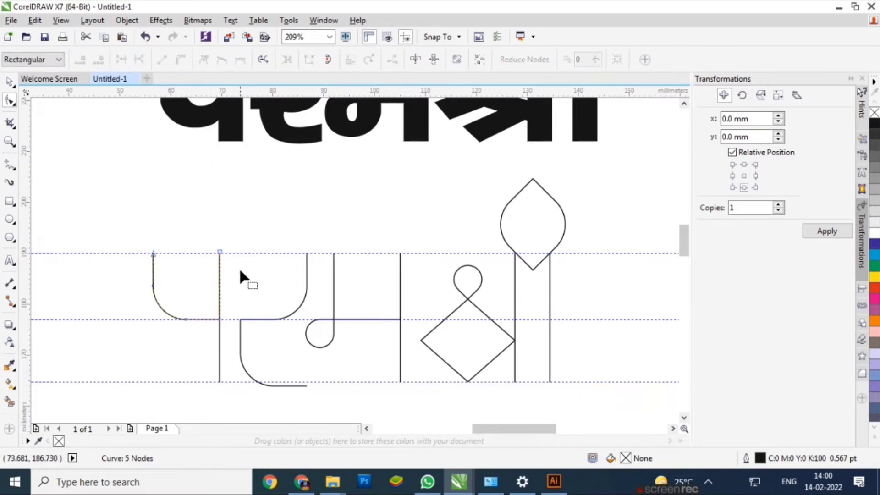
- Shorten the second letter's lower curve so that its bottom aligns with the lowest guideline
key(space)
click(287, 385)
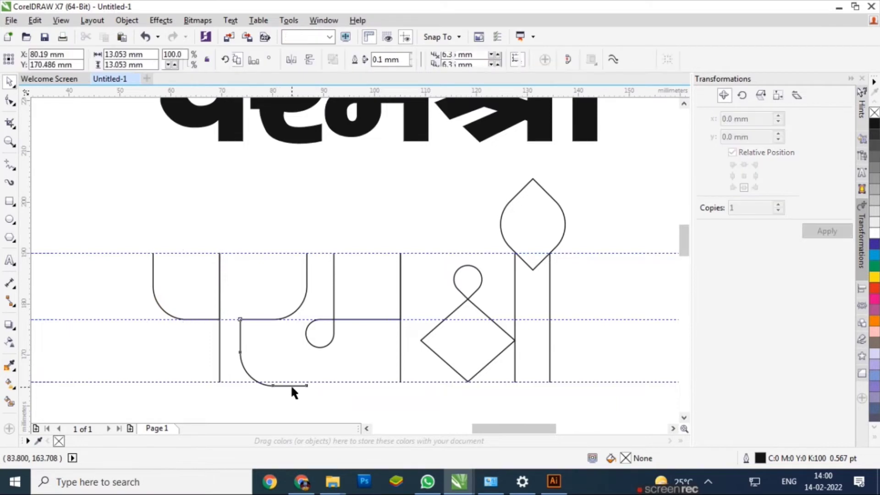
drag(275, 388, 276, 383)
click(293, 404)
- Draw a horizontal headline about 88.5 mm long along the top guideline across all letters and nudge it slightly left
key(F5)
click(137, 252)
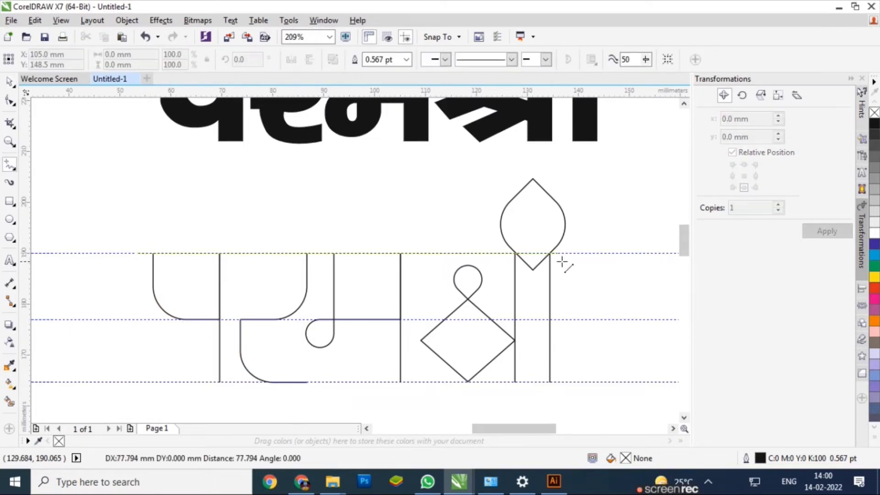
click(593, 253)
key(space)
key(Left)
key(Left)
key(Left)
key(Left)
key(Left)
key(Left)
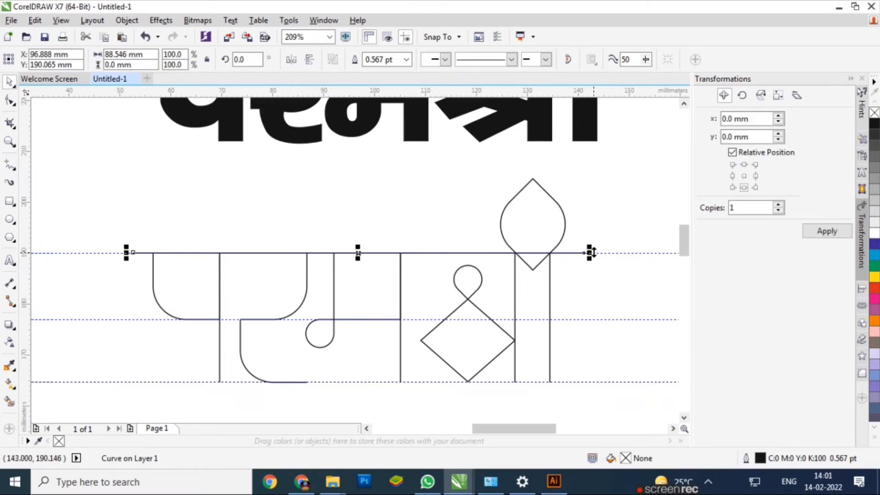
- Break the headline on both sides of the flame shape's base and delete the segment between the breaks
key(F6)
key(F10)
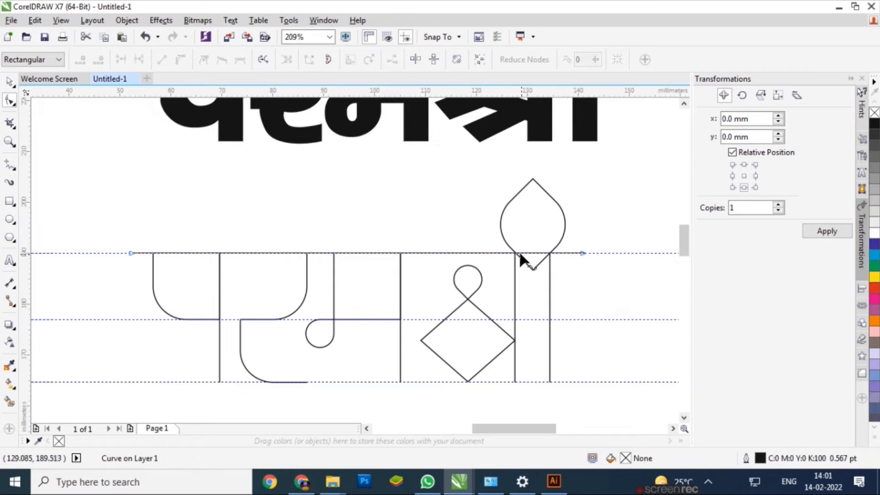
click(494, 246)
click(563, 252)
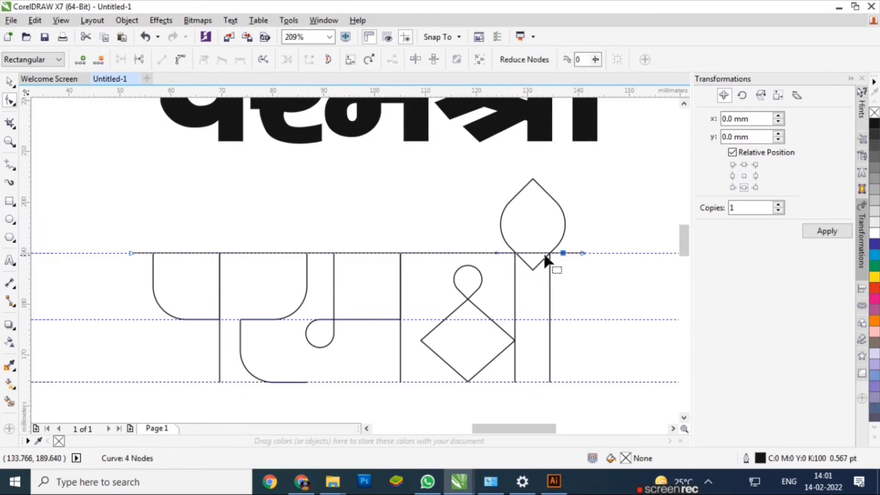
click(136, 62)
key(Delete)
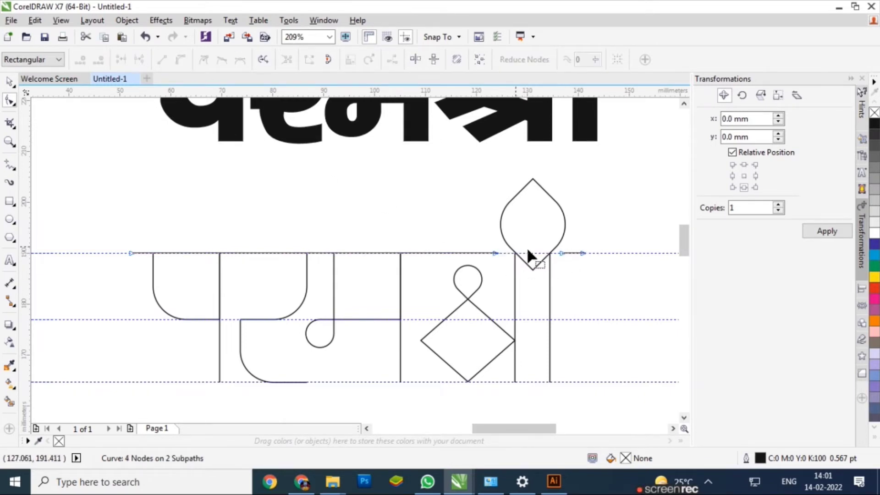
key(space)
- Select all the lettering outlines and set their outline width to 5 pt
scroll(386, 289, down, 1)
click(270, 351)
drag(225, 327, 498, 226)
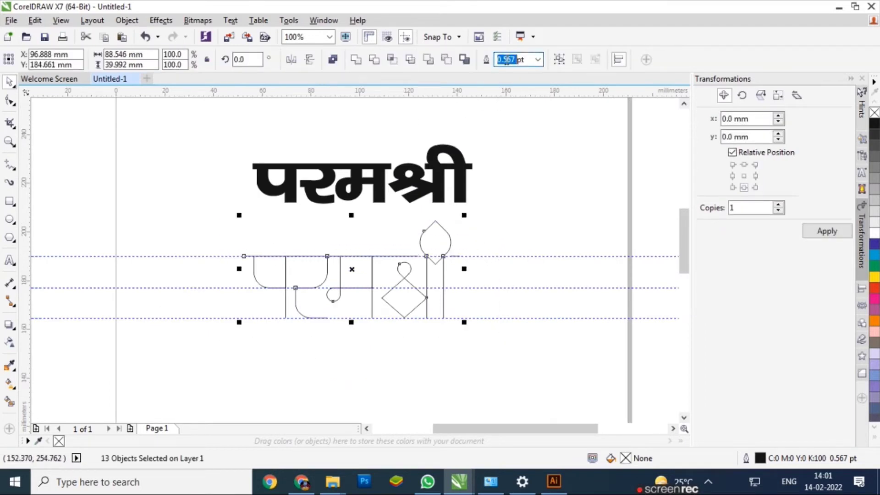
text(5)
key(Return)
scroll(373, 271, up, 2)
scroll(373, 270, down, 2)
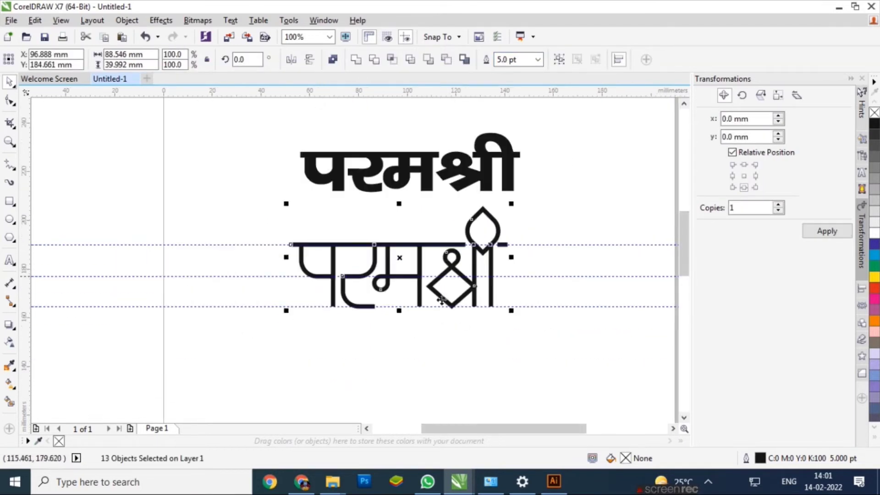
- Convert the diamond in the fourth letter to curves, break it at its lower-left side and delete that side
click(448, 292)
scroll(445, 295, up, 1)
key(F10)
key(ctrl+q)
double_click(438, 299)
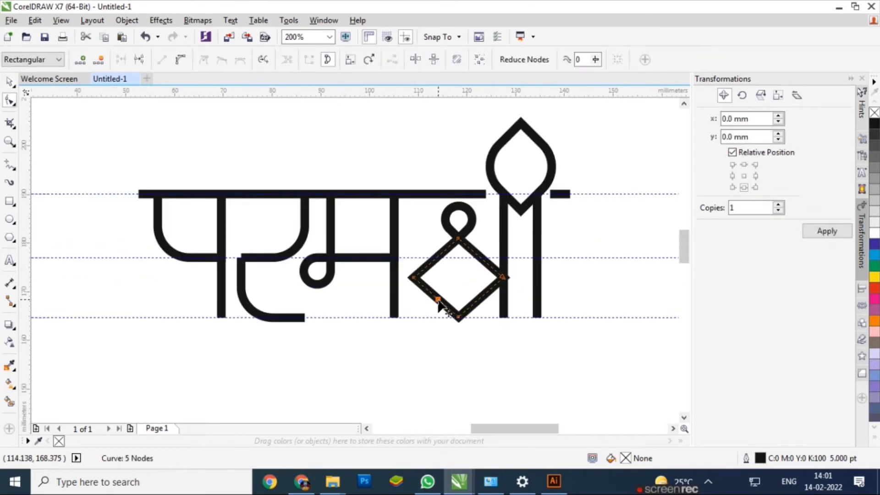
key(Delete)
double_click(437, 298)
click(138, 60)
key(Delete)
key(space)
click(251, 352)
- Give all the lettering outlines a 15 pt width and a slanted calligraphic nib with 19% stretch and -26.6° angle
scroll(251, 358, down, 2)
drag(173, 359, 429, 229)
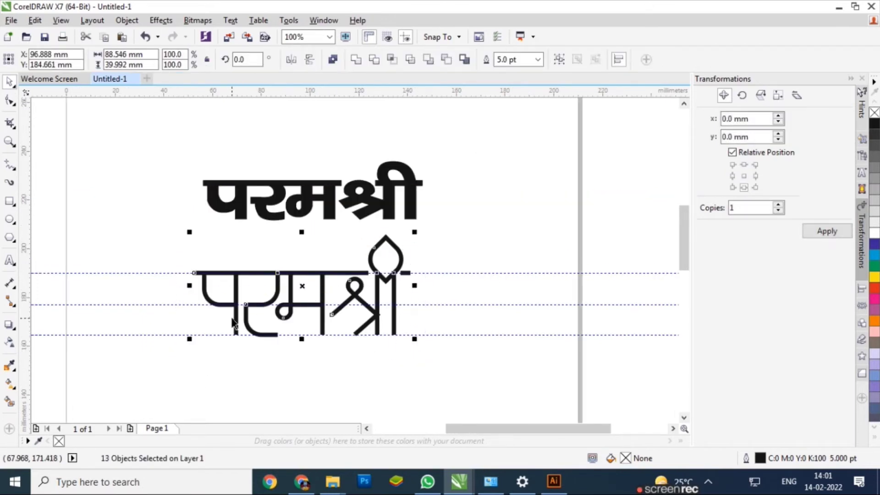
key(F12)
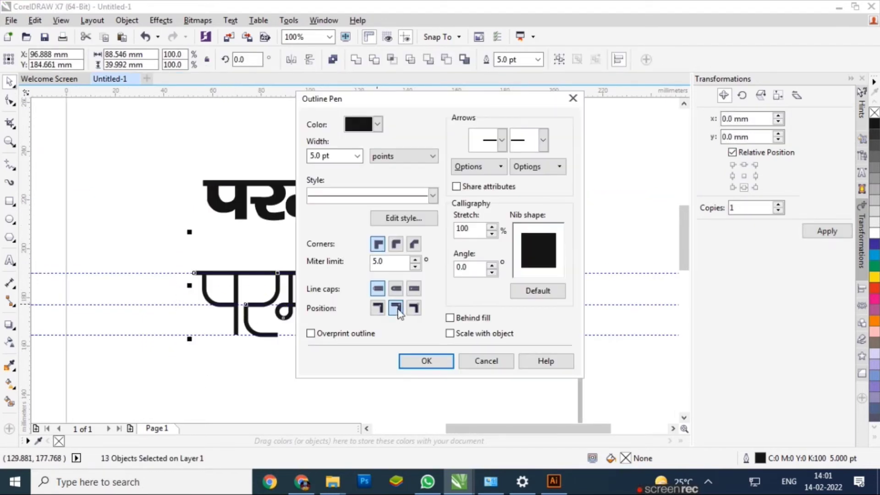
double_click(321, 155)
text(15)
drag(549, 256, 545, 253)
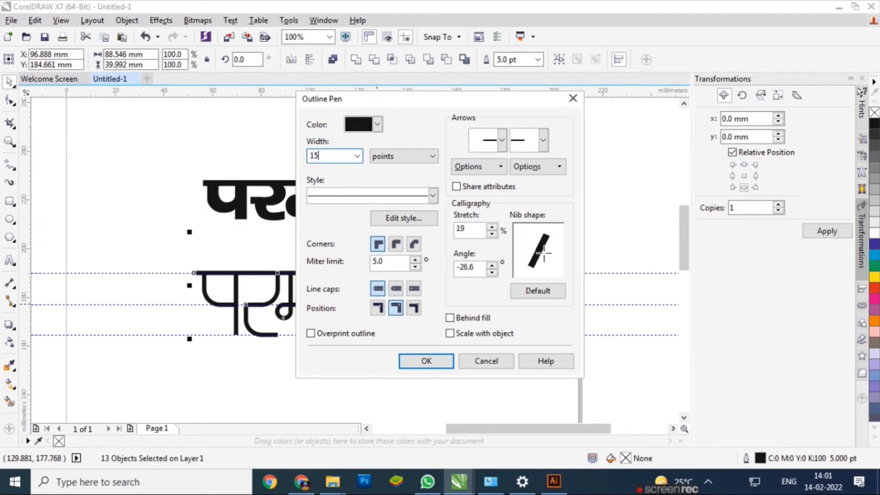
click(417, 363)
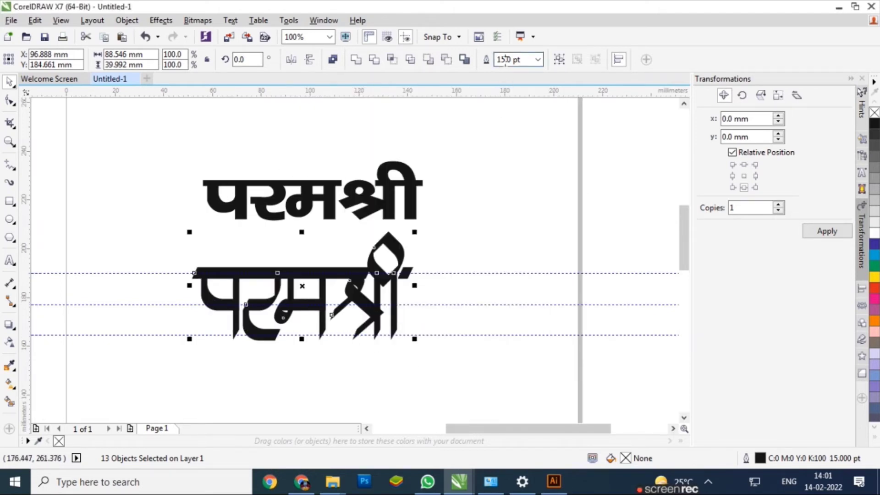
- Reduce the outline width of the selected lettering to 10 pt
text(10)
key(Return)
click(306, 359)
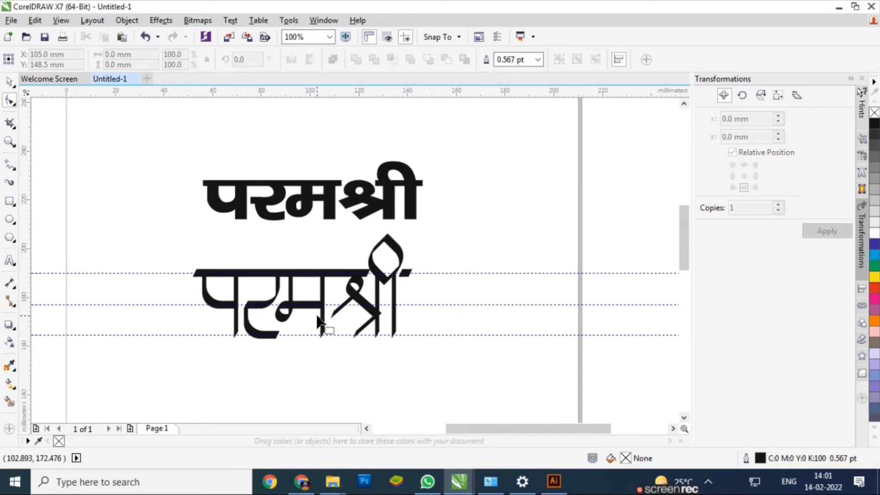
- Group all the lettering strokes and place a duplicate of the group about 40 mm below the original
scroll(335, 269, down, 1)
drag(247, 331, 386, 246)
scroll(323, 287, up, 2)
key(ctrl+g)
drag(316, 245, 318, 343)
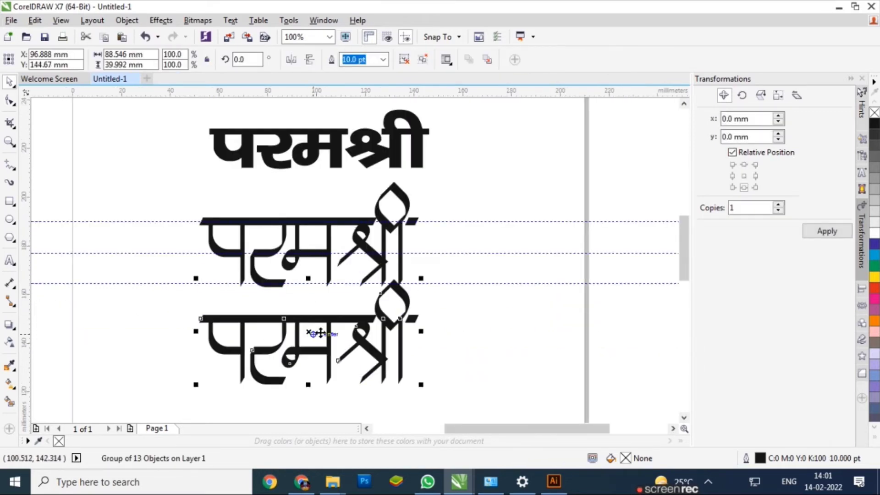
- Hide the guidelines and move the duplicated lettering slightly further down
click(406, 38)
scroll(441, 184, down, 1)
scroll(394, 260, up, 1)
drag(398, 259, 401, 274)
click(510, 298)
click(434, 289)
- Set up the Artistic Media tool in brush mode and choose a streaked double-line stroke from the Calligraphy category
click(9, 182)
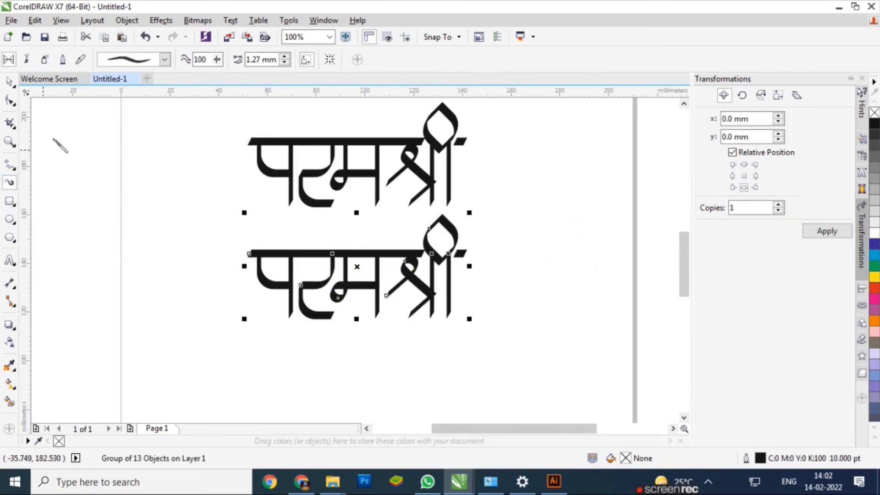
click(44, 62)
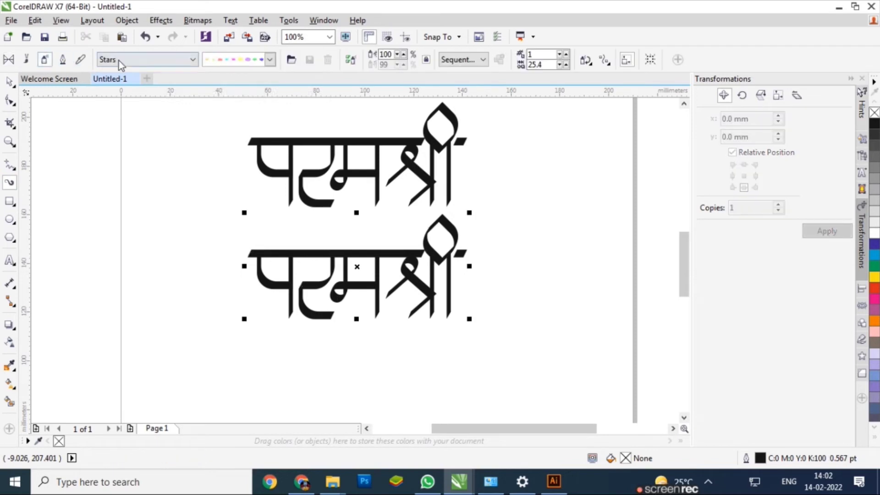
click(66, 61)
click(28, 60)
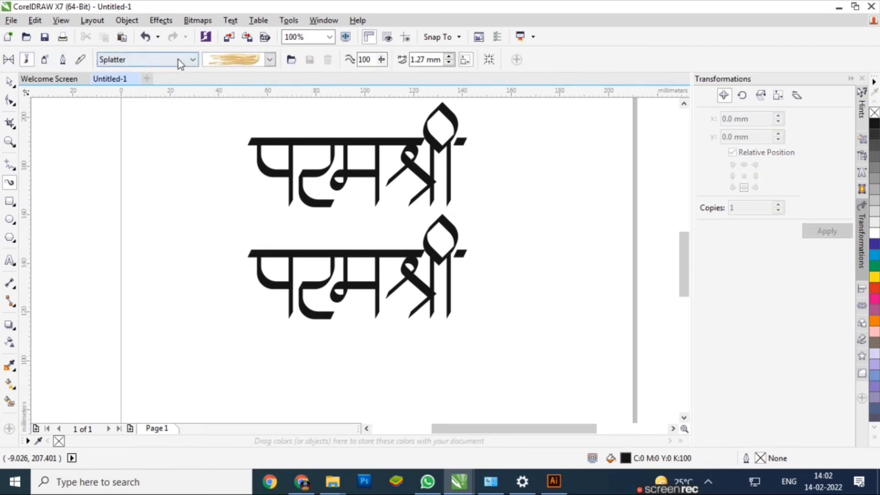
click(192, 59)
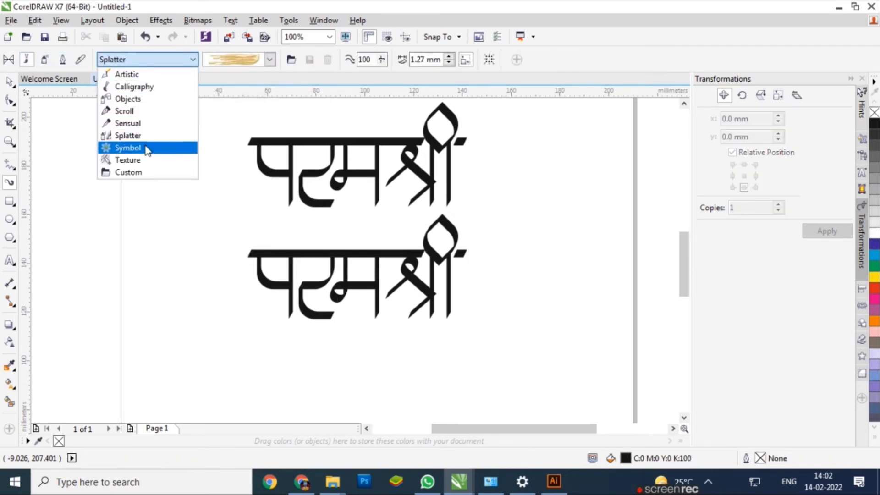
click(132, 159)
click(192, 59)
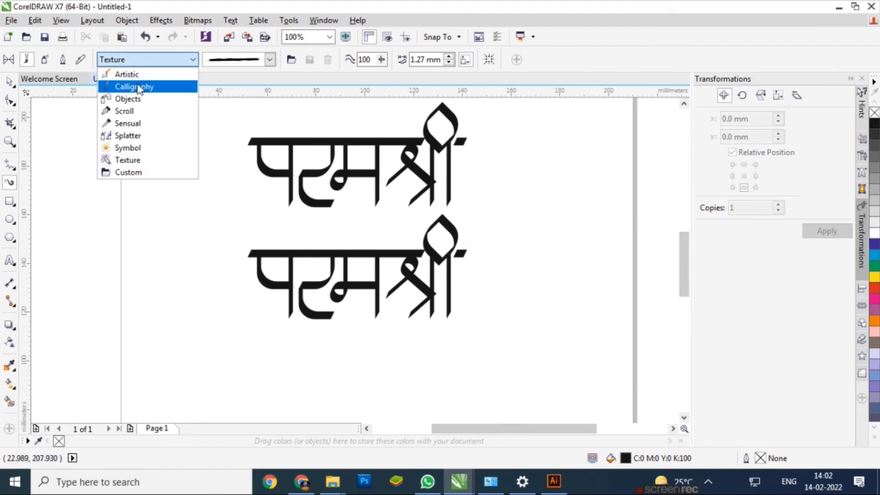
click(138, 87)
click(270, 59)
click(242, 134)
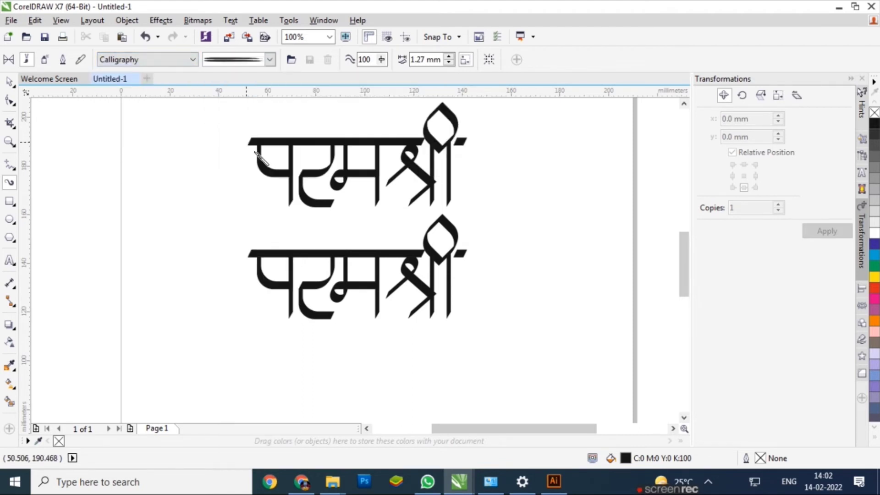
- Try Calligraphy brushes on the lower lettering copy, settling on the streaked double-line stroke, and set its width to 1.77 mm
click(360, 263)
click(258, 62)
click(242, 135)
click(249, 64)
click(239, 79)
click(248, 63)
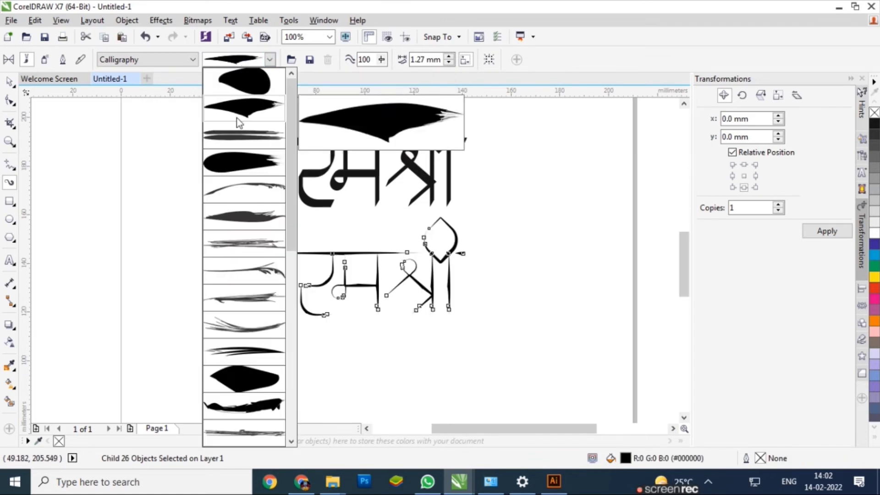
click(243, 136)
scroll(358, 286, up, 1)
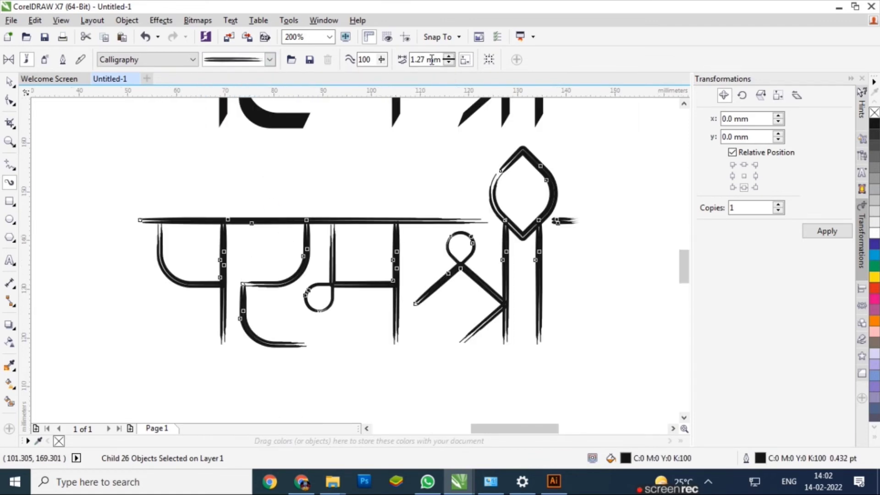
click(448, 56)
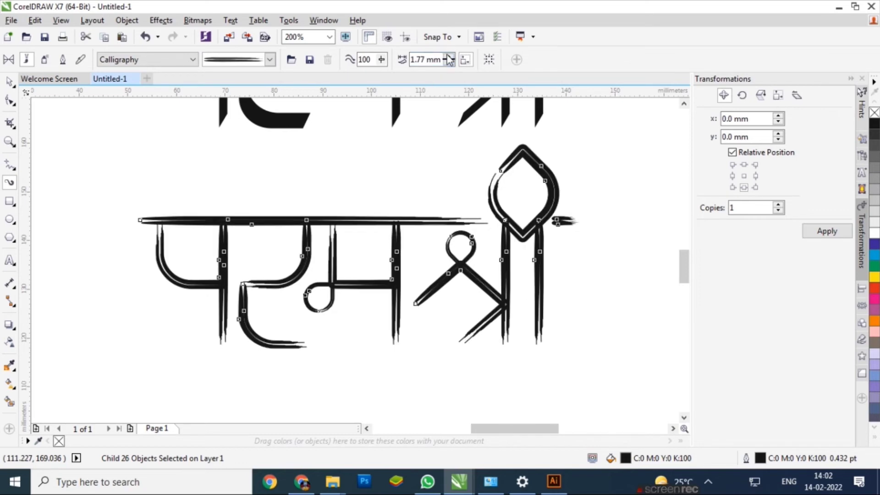
- Fill the brushed lettering with red and remove its outline
key(space)
right_click(874, 289)
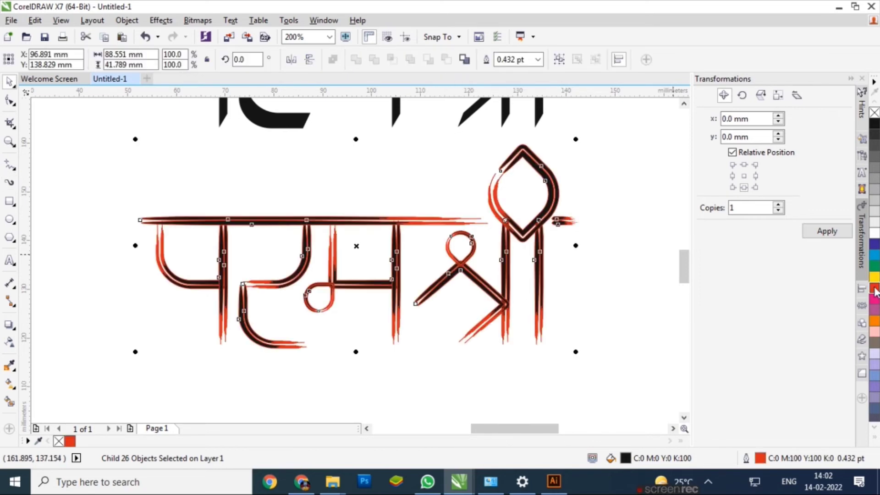
key(ctrl+z)
click(874, 288)
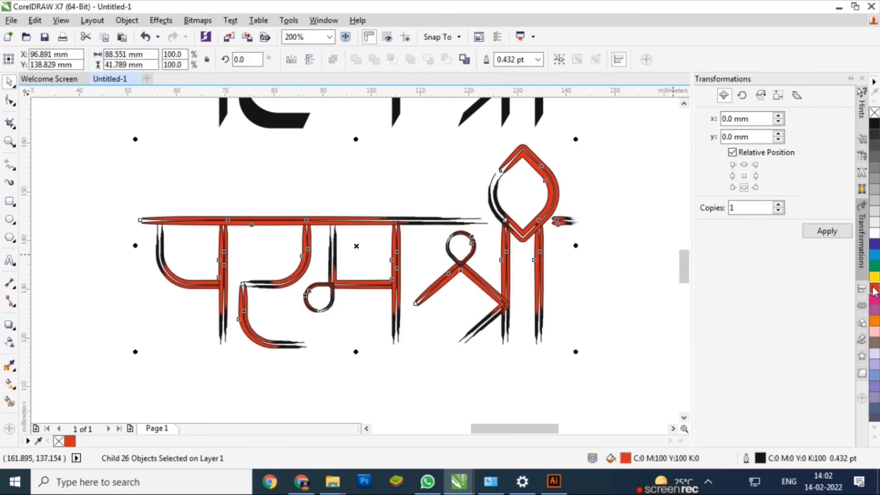
right_click(874, 113)
scroll(431, 209, down, 1)
click(560, 234)
scroll(487, 242, down, 1)
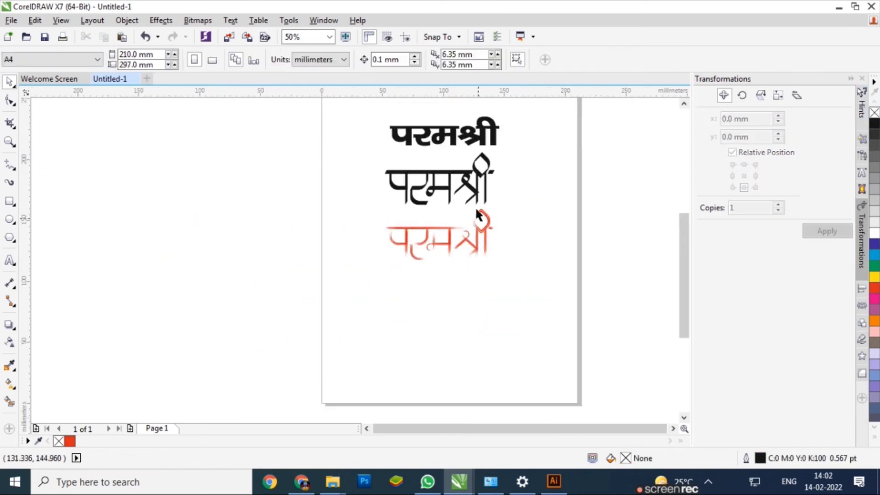
- Colour the outlines of the calligraphic-nib lettering group red, leaving its shapes without a fill
scroll(478, 215, up, 1)
click(486, 197)
click(873, 289)
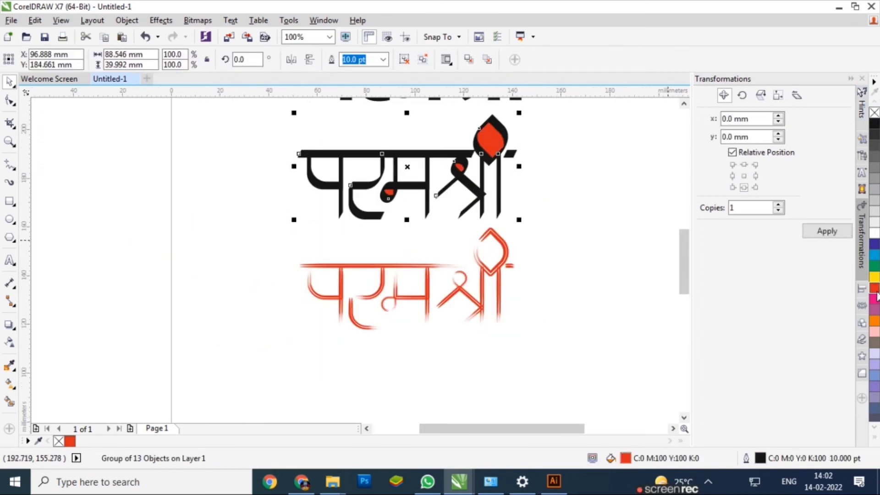
key(ctrl+z)
right_click(874, 289)
click(516, 167)
- Fill the flame shape inside the calligraphic-nib lettering with red and remove its outline
ctrl+click(482, 135)
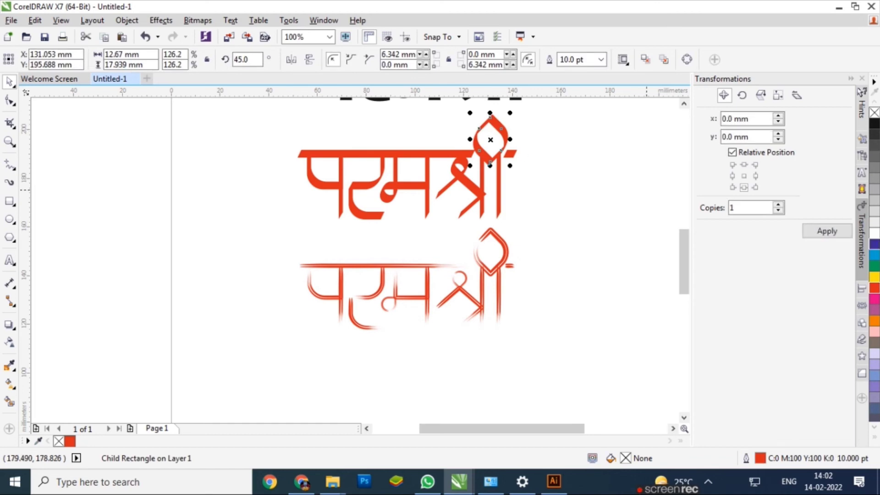
click(874, 288)
right_click(874, 113)
click(522, 181)
- Duplicate the red brushed lettering directly below itself
scroll(510, 184, down, 1)
scroll(494, 150, up, 2)
scroll(494, 150, down, 2)
scroll(491, 167, up, 1)
drag(479, 251, 494, 334)
- Apply the branch-shaped stroke from the Symbol brush category to the new lettering copy
key(i)
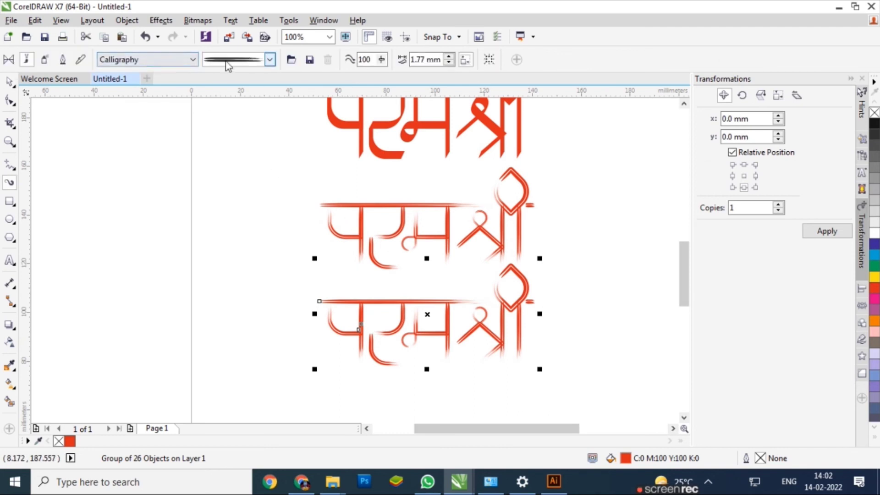
click(191, 60)
click(162, 154)
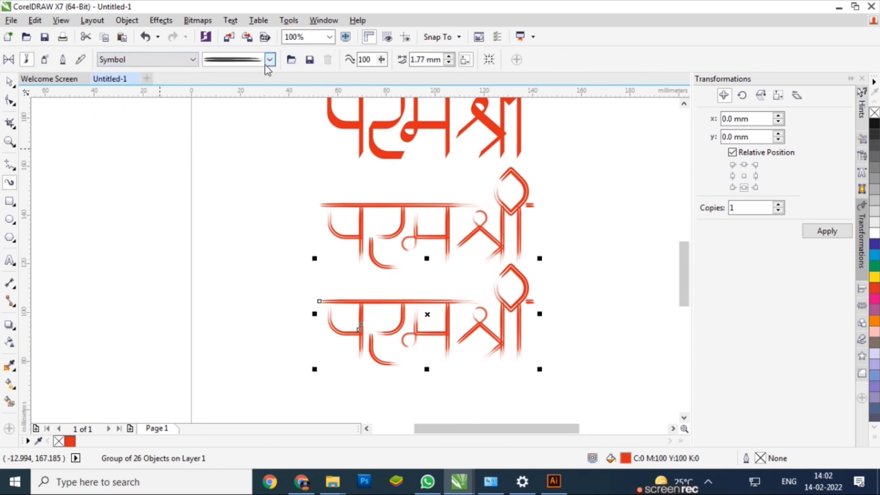
click(268, 60)
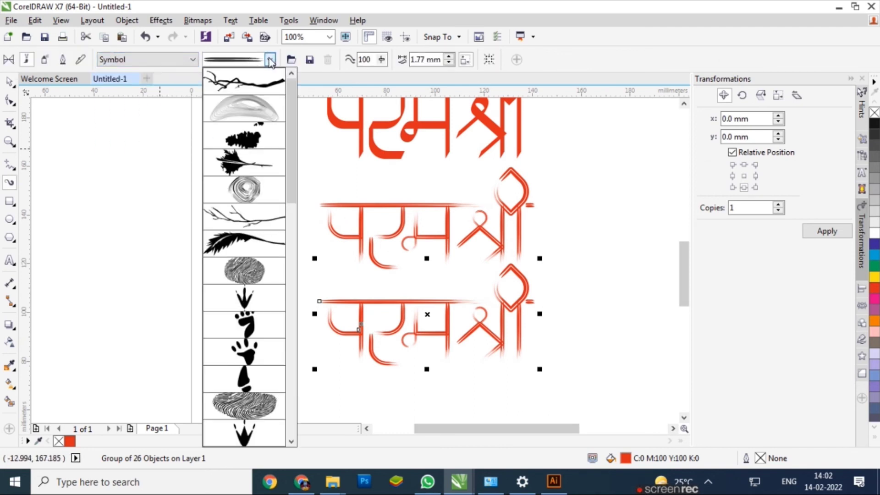
click(238, 82)
- Widen the branch brush strokes of the lettering copy to 6.77 mm
scroll(512, 363, up, 2)
scroll(490, 326, down, 1)
scroll(450, 243, down, 1)
scroll(416, 217, up, 1)
click(449, 57)
click(449, 57)
click(449, 57)
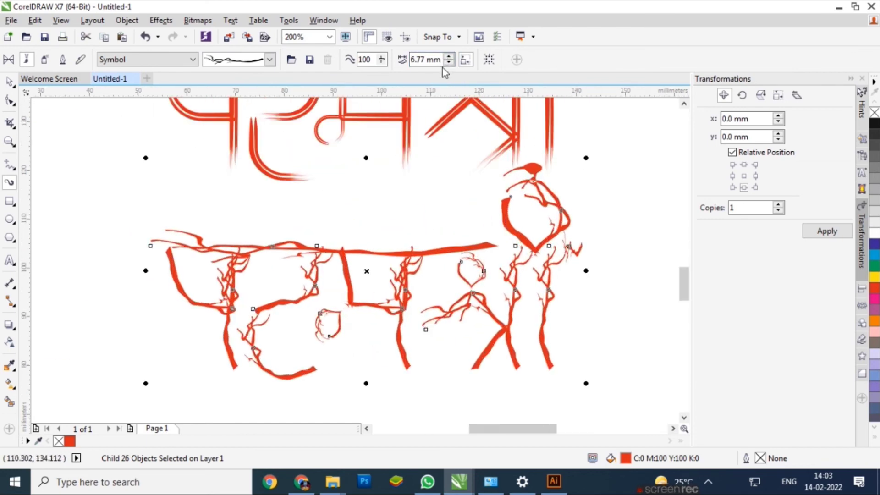
- Reduce the stroke width to 3.77 mm and replace the branch brush with the feather-shaped Symbol stroke
click(449, 63)
click(449, 63)
click(449, 62)
click(212, 65)
click(180, 64)
click(259, 60)
click(252, 250)
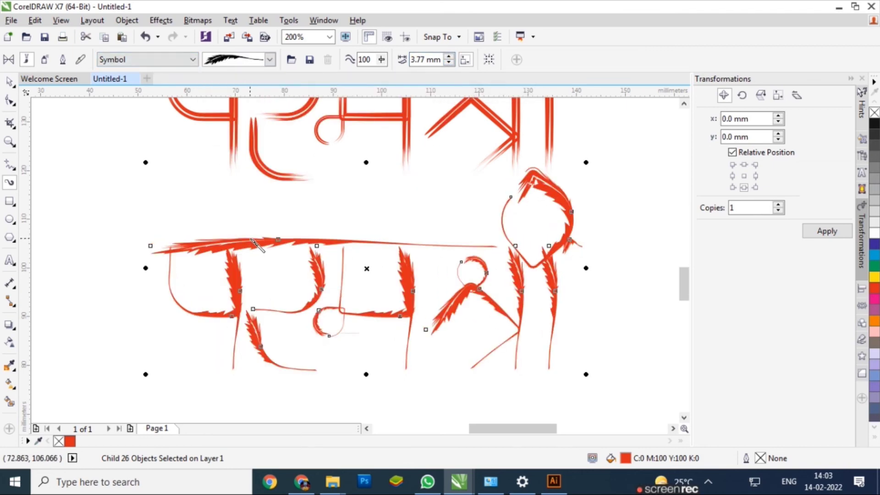
- Set the feather stroke width to 3.27 mm and fill the lettering with green
click(449, 57)
click(450, 63)
click(450, 62)
click(875, 266)
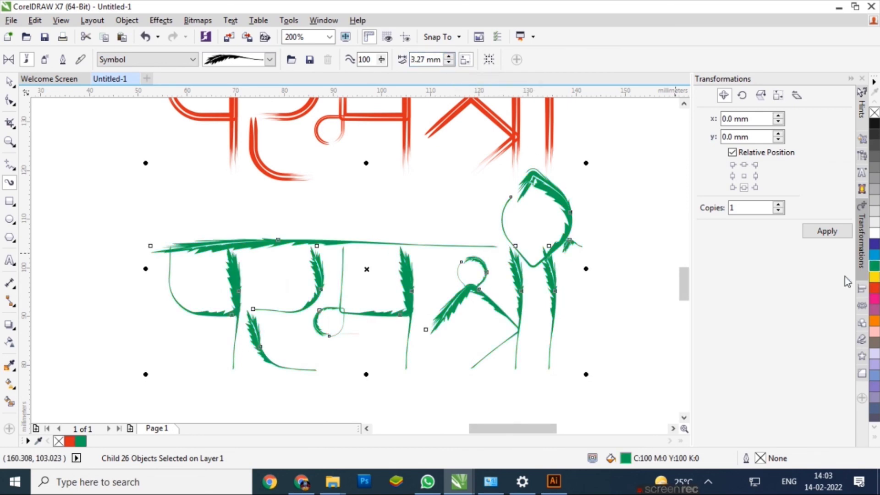
key(space)
click(597, 291)
- Examine all the lettering versions together in full-screen preview and return to the drawing
scroll(557, 303, up, 1)
scroll(474, 277, down, 1)
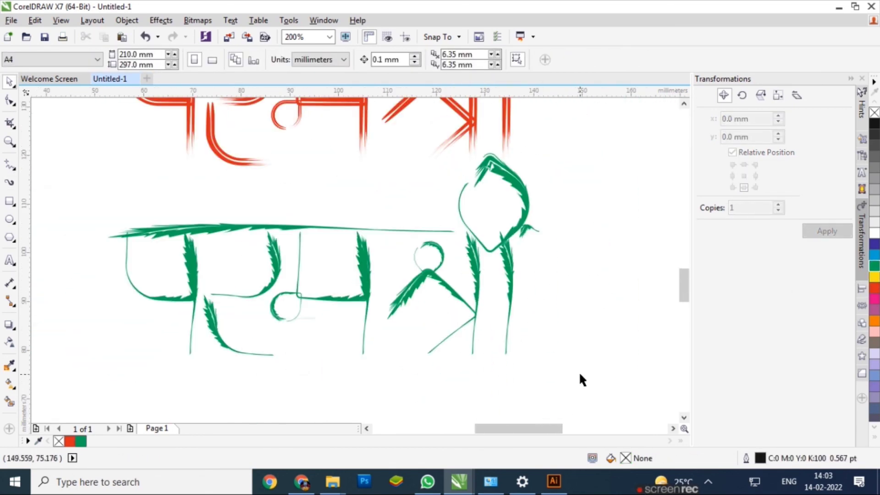
scroll(426, 370, down, 1)
scroll(413, 363, down, 1)
key(F9)
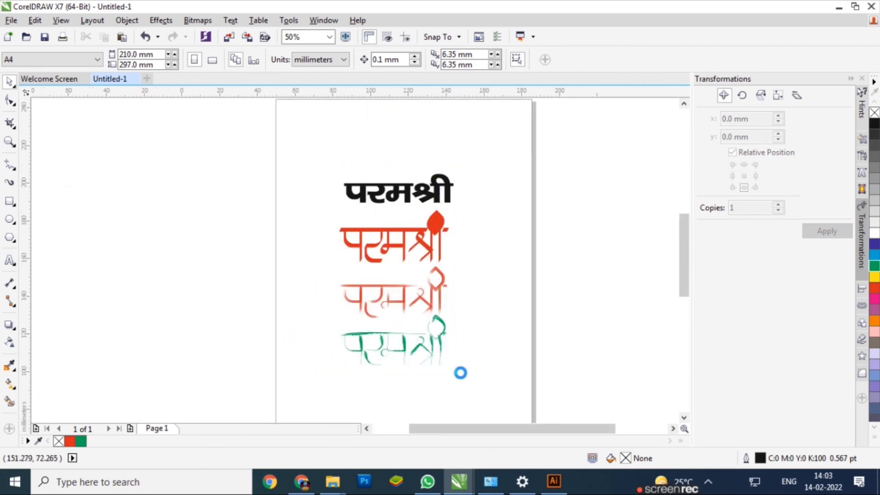
key(Escape)
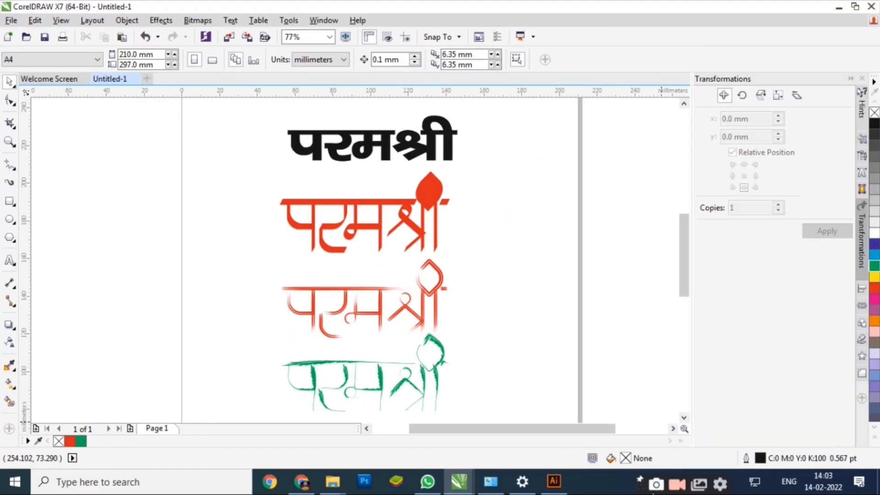